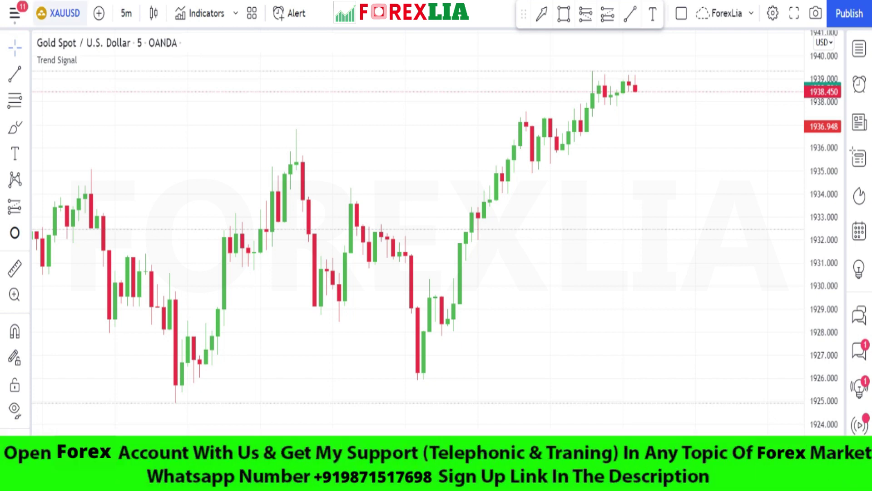
Step: Load OANDA's XAUUSD gold chart on the 5-minute timeframe
{"action": "left_click", "coordinate": [67, 5]}
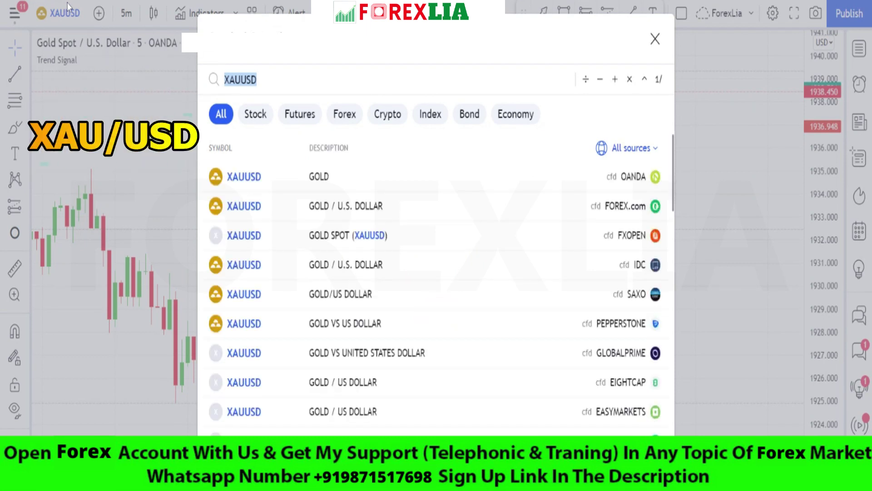
{"action": "left_click", "coordinate": [336, 188]}
{"action": "left_click", "coordinate": [126, 13]}
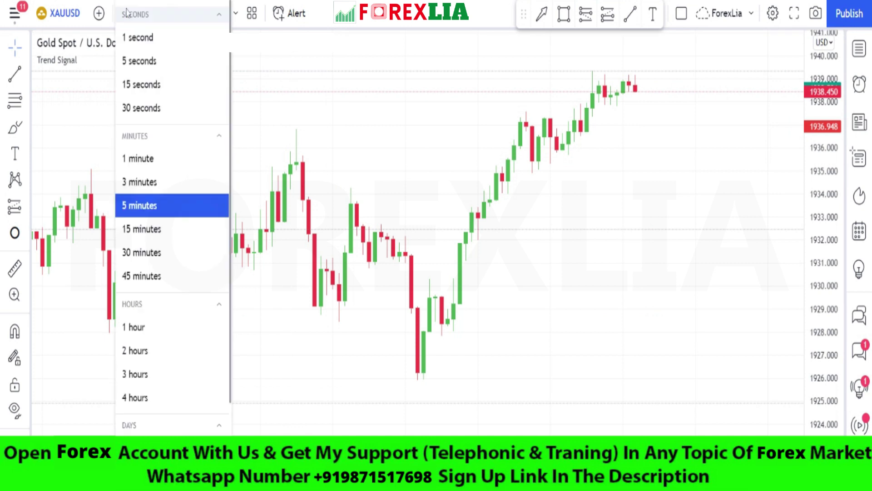
{"action": "left_click", "coordinate": [169, 205]}
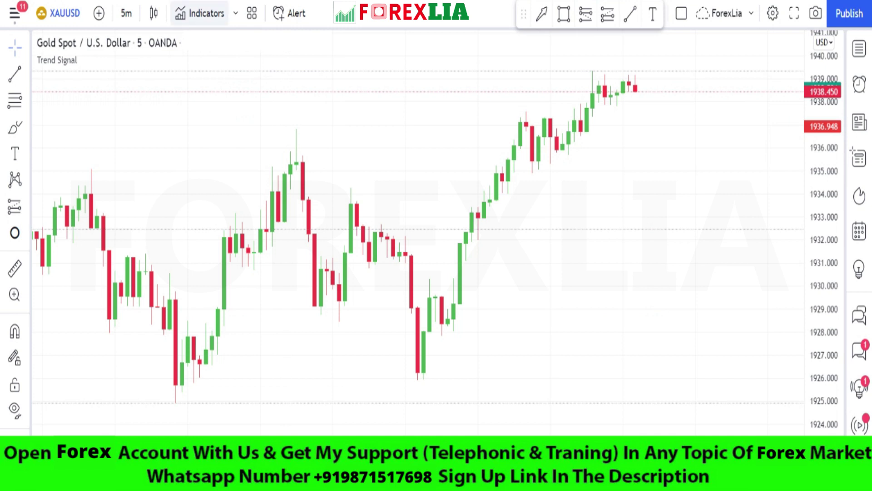
Step: Search 'trend sig' and add the 4X Global Trend Signal indicator to the chart
{"action": "left_click", "coordinate": [200, 14]}
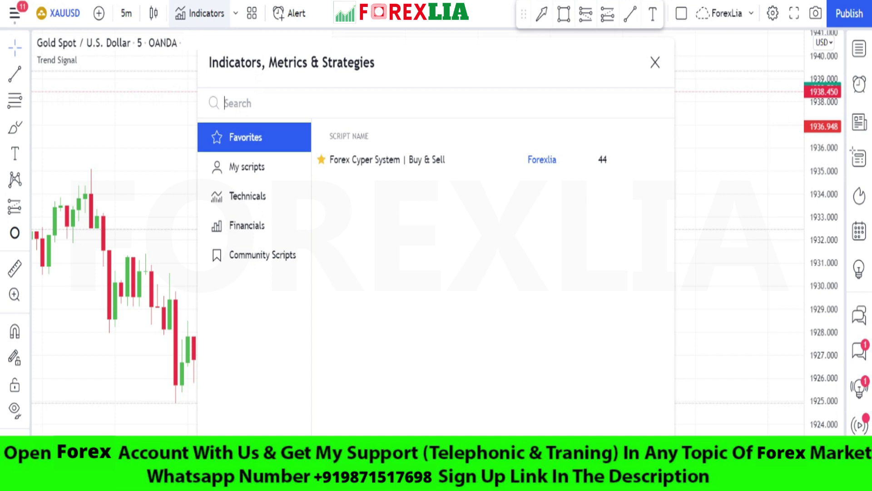
{"action": "type", "text": "trend"}
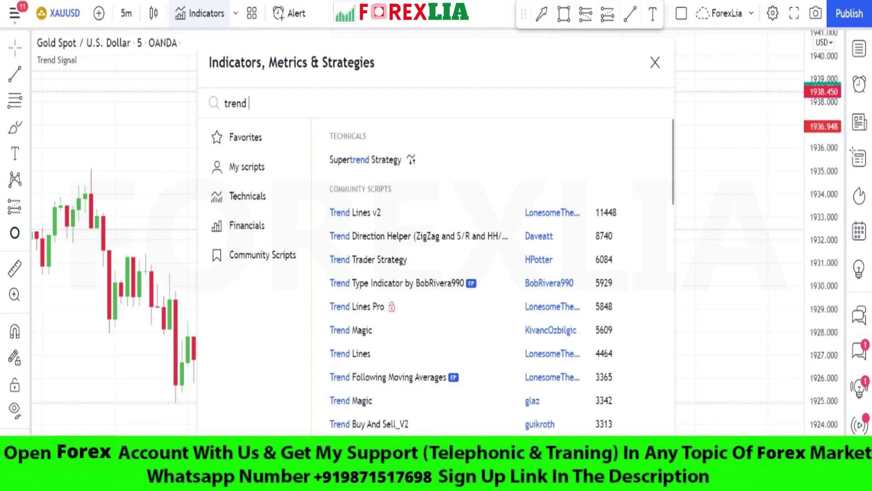
{"action": "type", "text": " sig"}
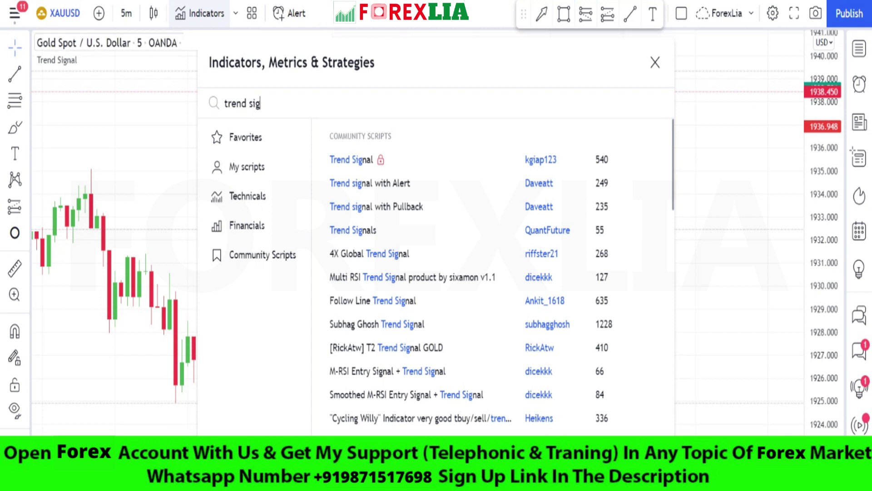
{"action": "left_click", "coordinate": [373, 263]}
{"action": "left_click", "coordinate": [655, 62]}
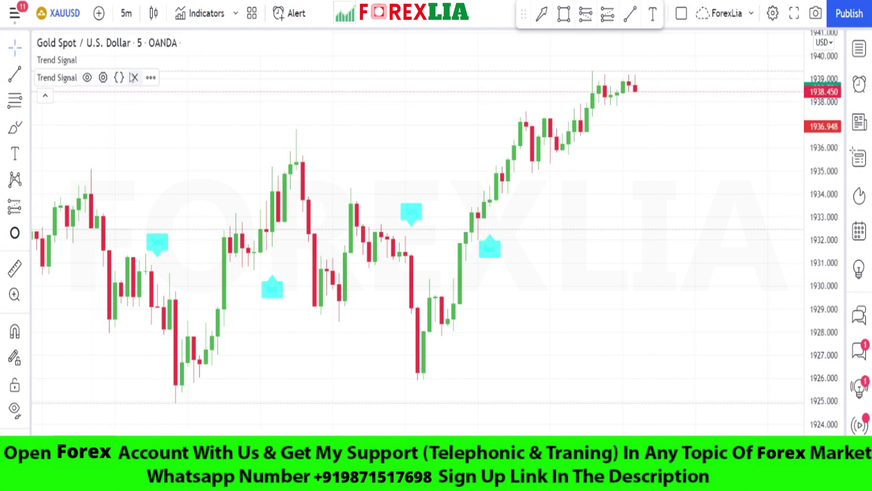
Step: Delete the duplicate Trend Signal; keep the other at RISK 25, red sell and green buy shapes
{"action": "left_click", "coordinate": [135, 77]}
{"action": "left_click", "coordinate": [103, 59]}
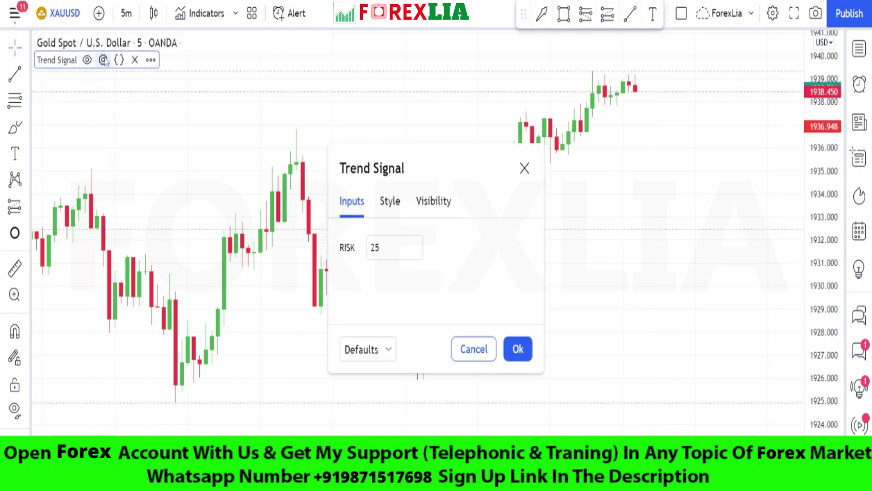
{"action": "left_click", "coordinate": [392, 202]}
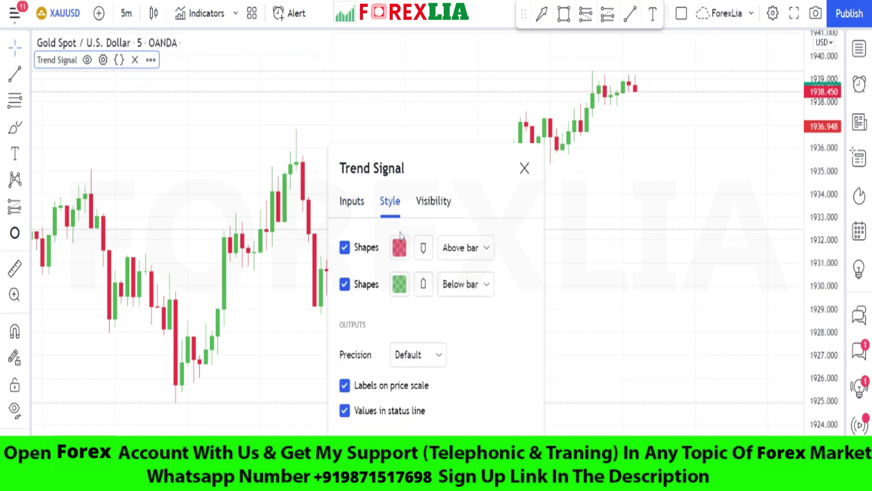
{"action": "left_click", "coordinate": [399, 248]}
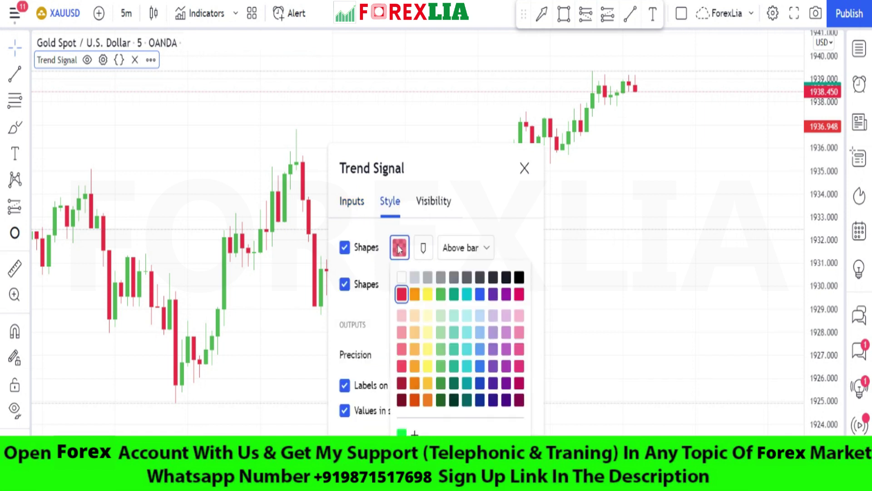
{"action": "left_click", "coordinate": [439, 215]}
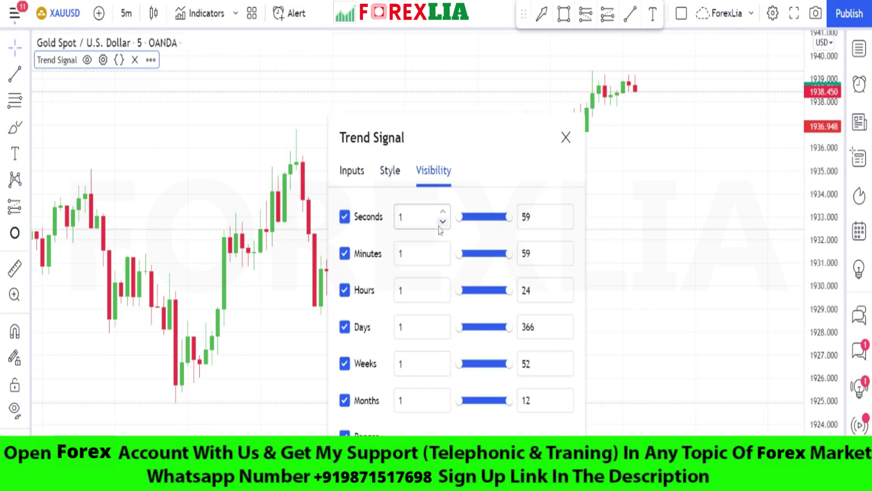
{"action": "left_click", "coordinate": [376, 182]}
{"action": "left_click", "coordinate": [399, 253]}
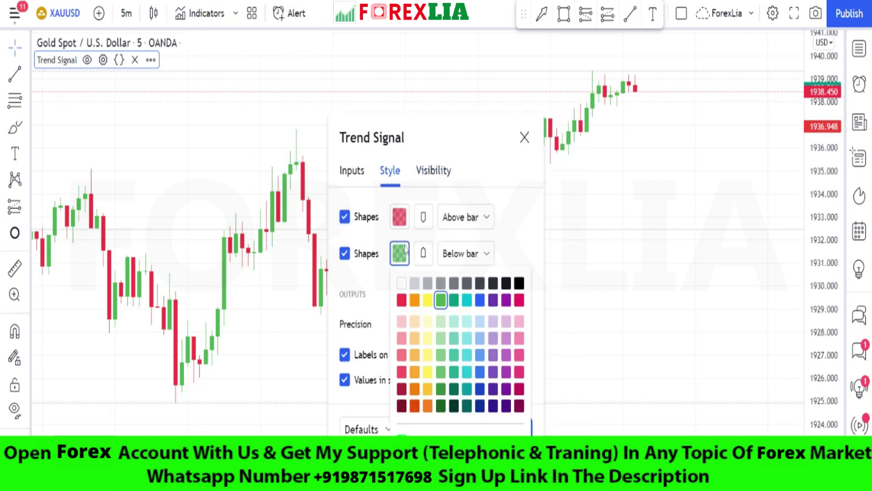
{"action": "left_click", "coordinate": [478, 184]}
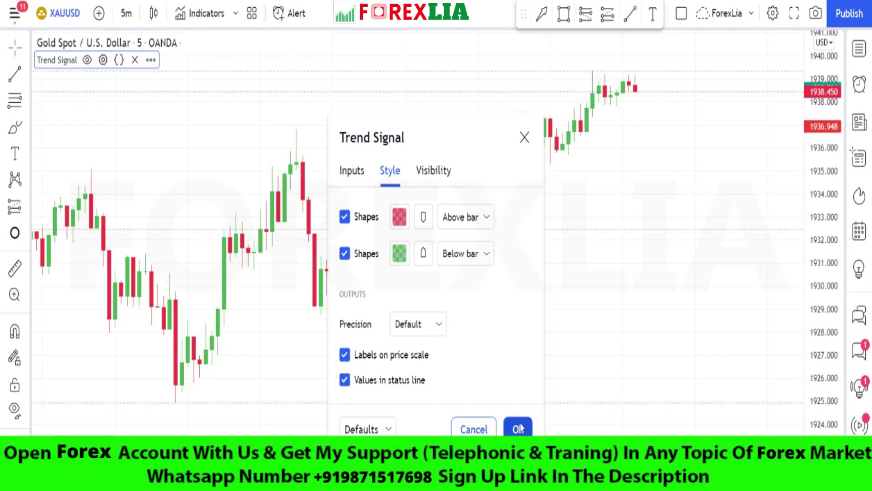
{"action": "left_click", "coordinate": [357, 175]}
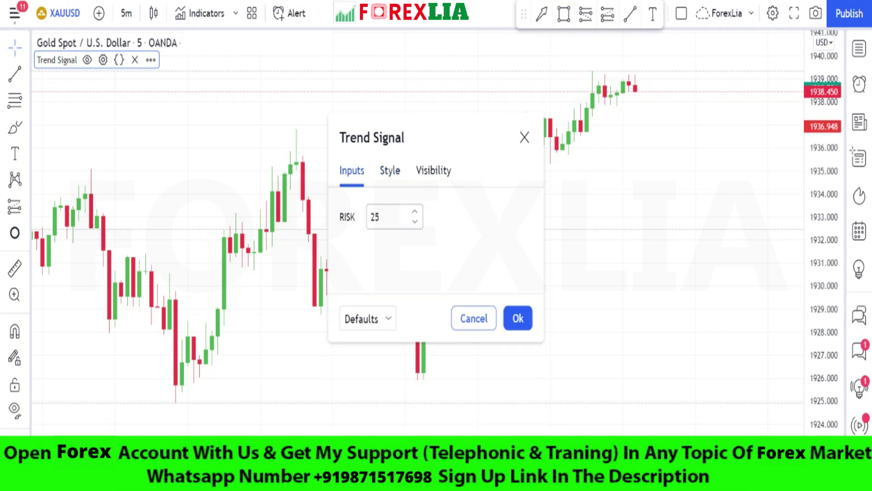
{"action": "left_click", "coordinate": [518, 318]}
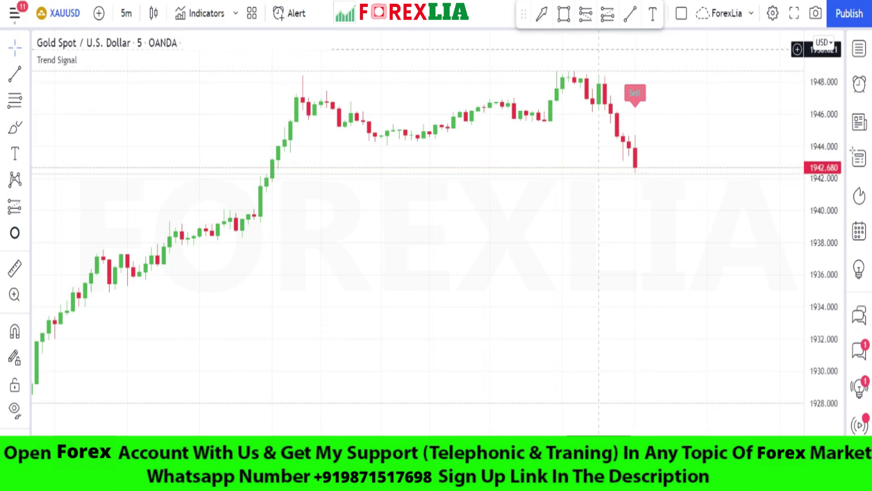
Step: Draw a short position at entry 1942.75 with stop 1947.482 and target 1938.029
{"action": "left_click", "coordinate": [586, 14]}
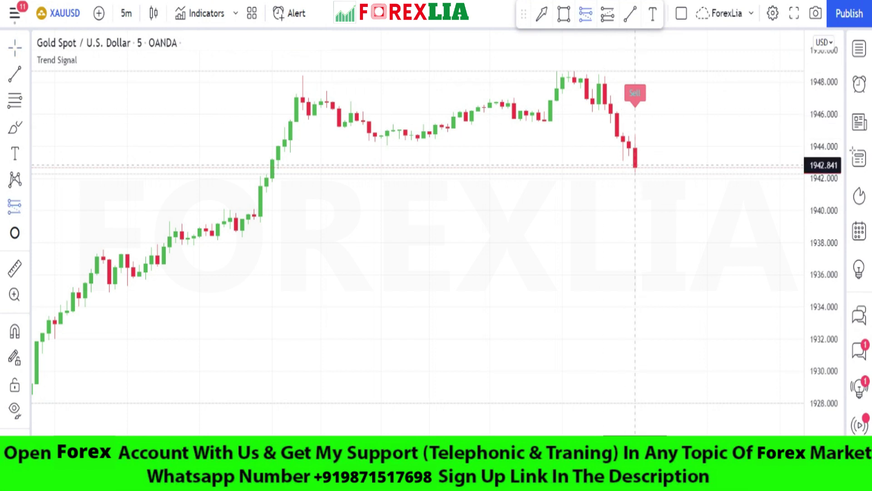
{"action": "left_click", "coordinate": [635, 167]}
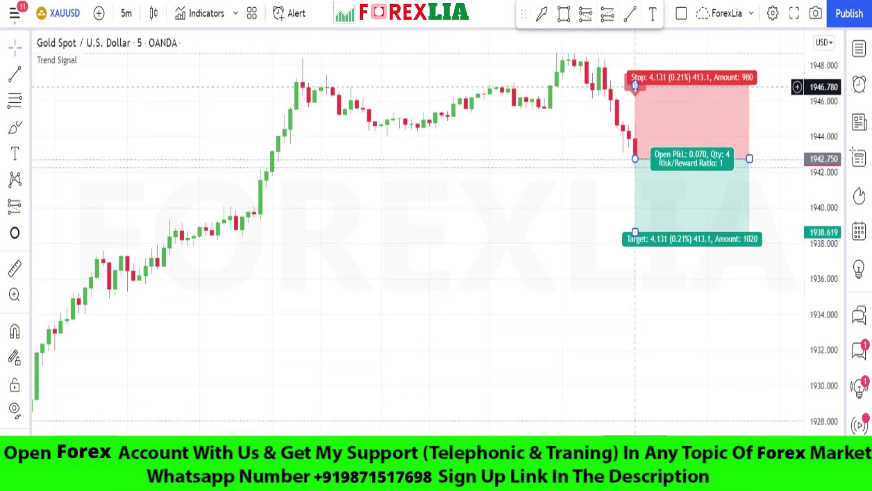
{"action": "left_click_drag", "start_coordinate": [635, 85], "coordinate": [638, 75]}
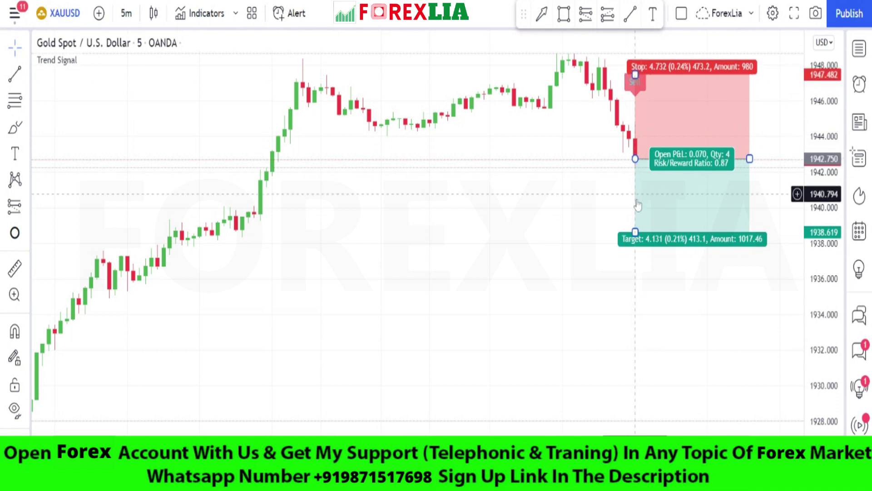
{"action": "left_click_drag", "start_coordinate": [635, 231], "coordinate": [636, 243]}
{"action": "key", "text": "Escape"}
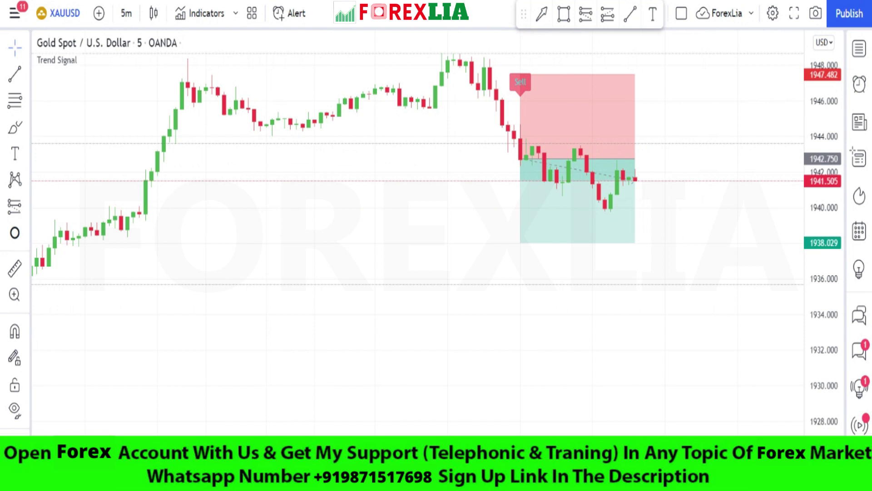
Step: Extend the short position across the later candles to show it reaching target
{"action": "left_click", "coordinate": [635, 158]}
{"action": "left_click_drag", "start_coordinate": [635, 158], "coordinate": [725, 153]}
{"action": "left_click", "coordinate": [726, 153]}
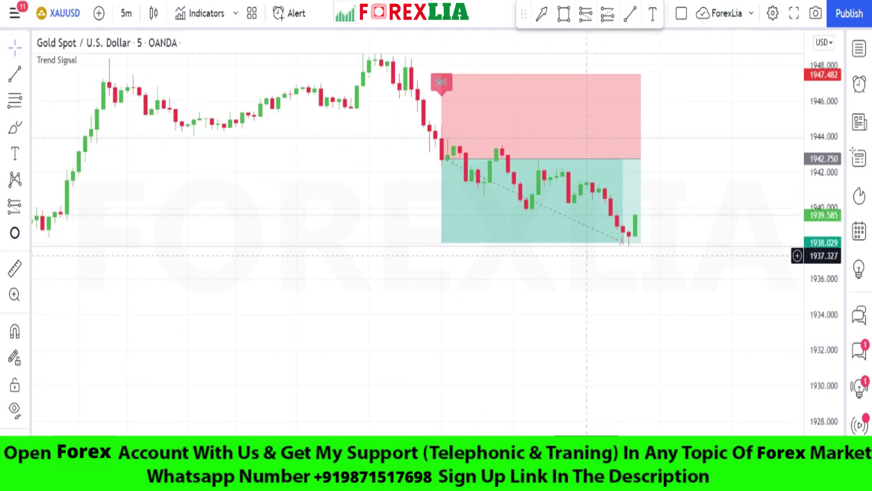
Step: Select the short position again and delete it from the chart
{"action": "left_click", "coordinate": [640, 159]}
{"action": "left_click_drag", "start_coordinate": [641, 159], "coordinate": [635, 159]}
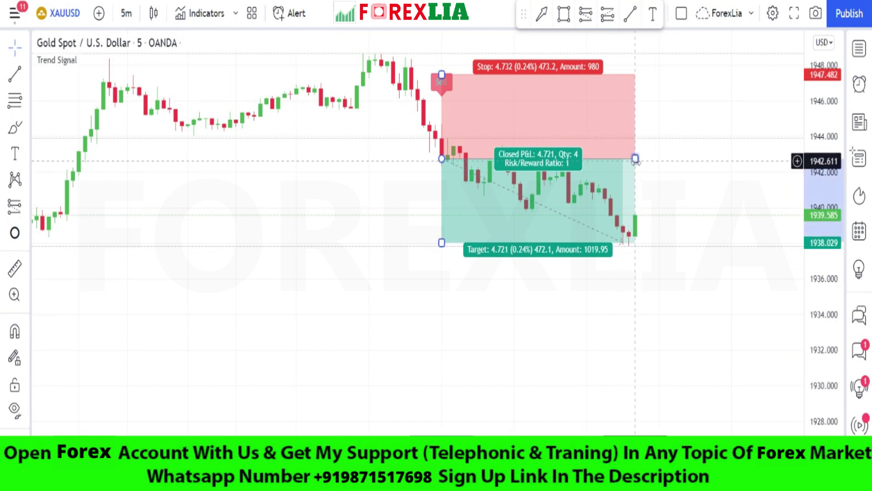
{"action": "key", "text": "Delete"}
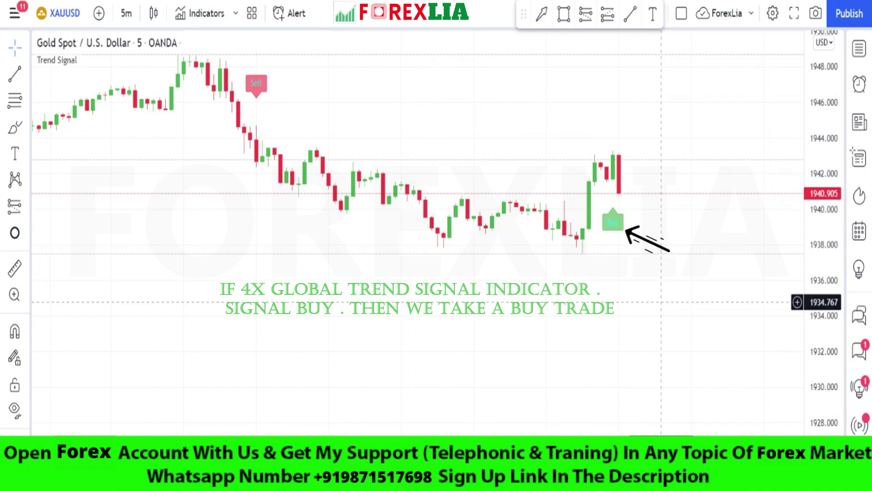
Step: Draw a long position at entry 1941.001 with stop 1938.689 and target 1943.478
{"action": "left_click", "coordinate": [607, 13]}
{"action": "left_click", "coordinate": [618, 192]}
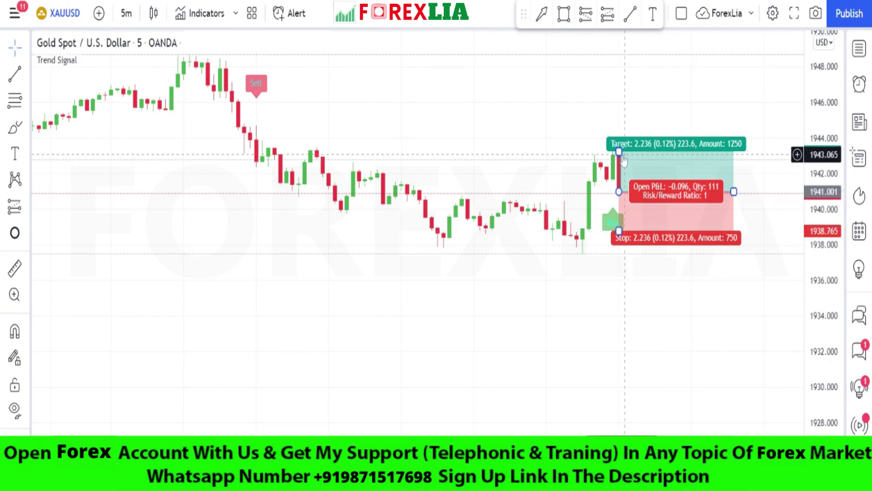
{"action": "left_click_drag", "start_coordinate": [619, 152], "coordinate": [618, 148]}
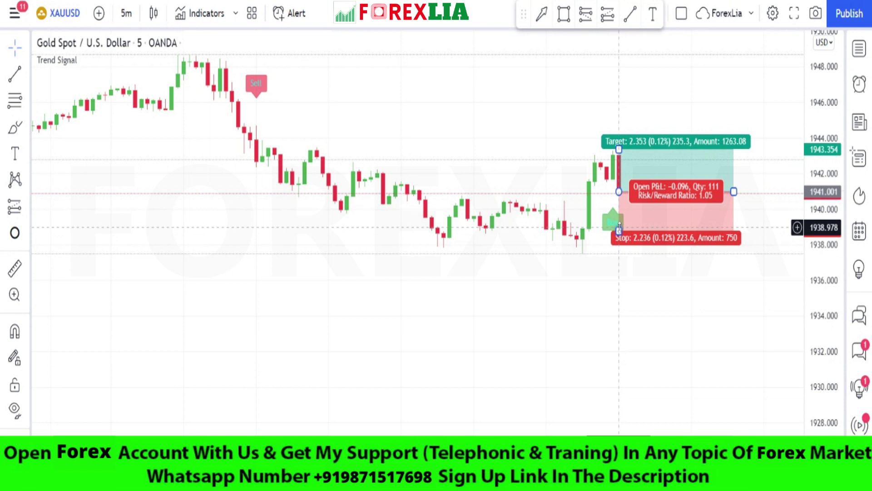
{"action": "left_click_drag", "start_coordinate": [619, 231], "coordinate": [627, 234]}
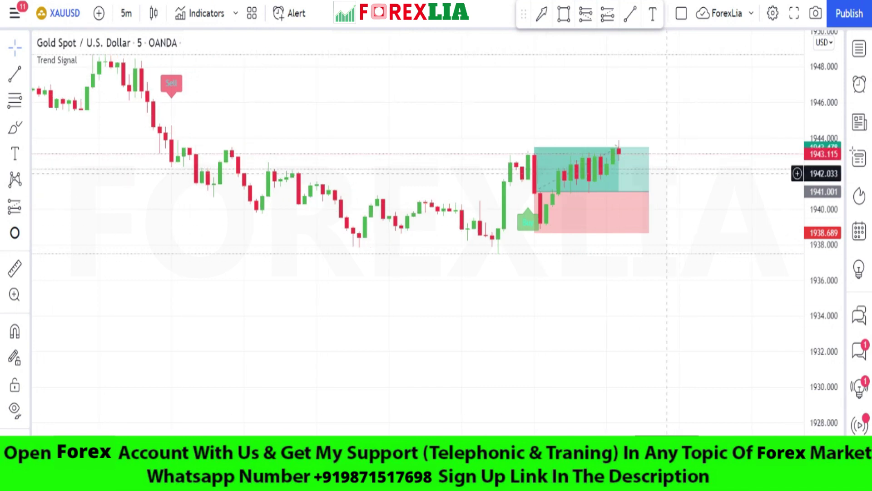
Step: Select the long position drawing and delete it
{"action": "left_click", "coordinate": [621, 153]}
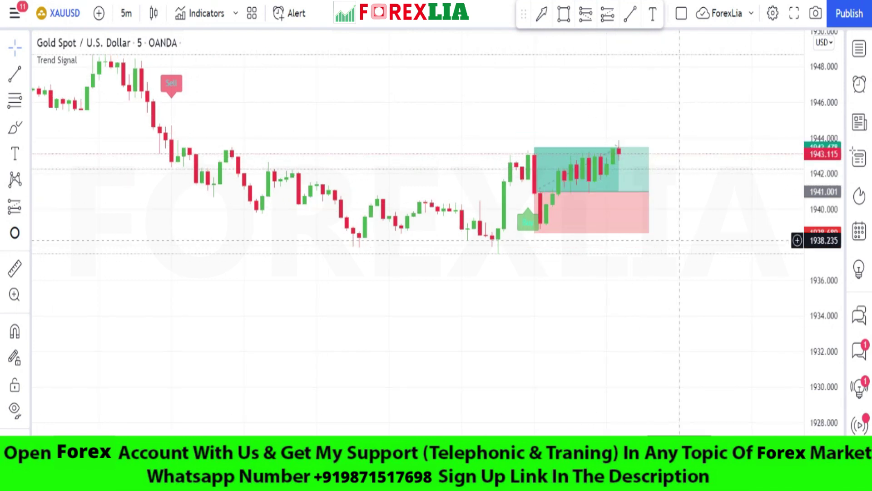
{"action": "key", "text": "Delete"}
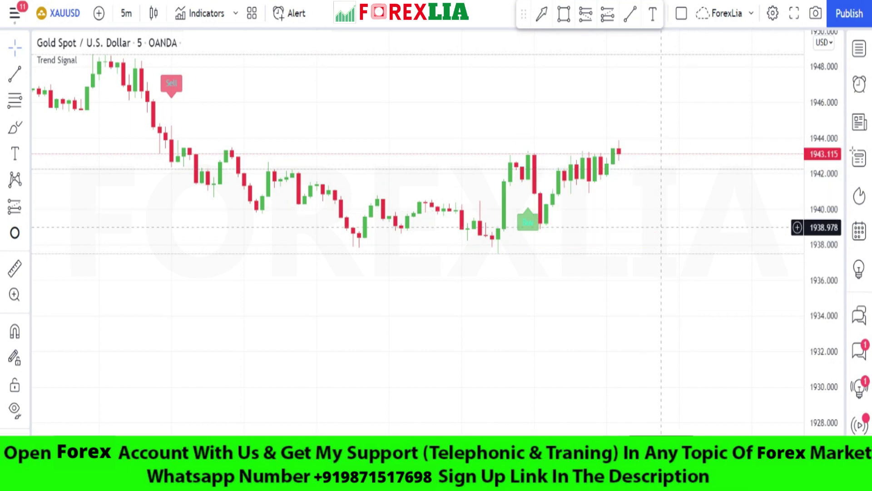